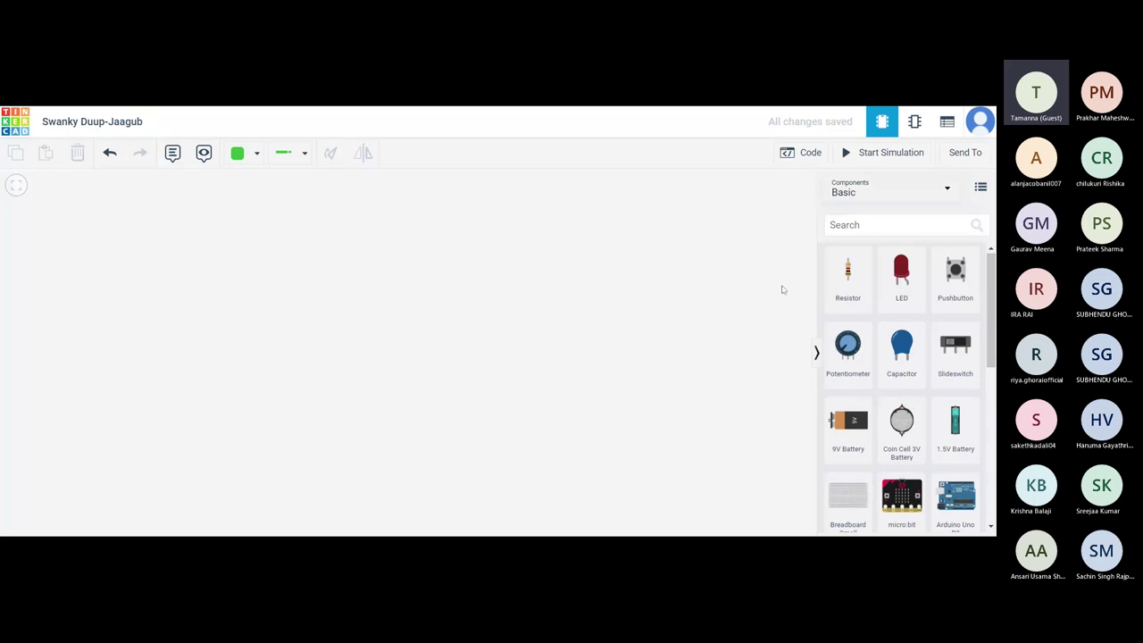
Place an Arduino Uno R3 board in the middle of the empty workplane.
{"action": "left_click", "coordinate": [794, 155]}
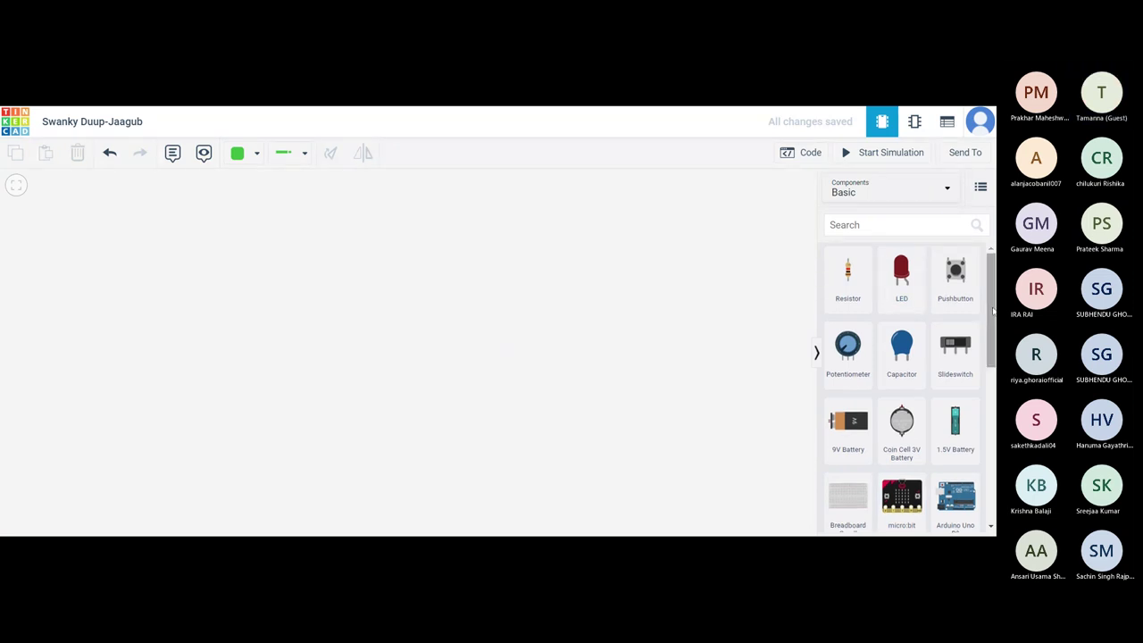
{"action": "left_click_drag", "start_coordinate": [992, 310], "coordinate": [993, 334]}
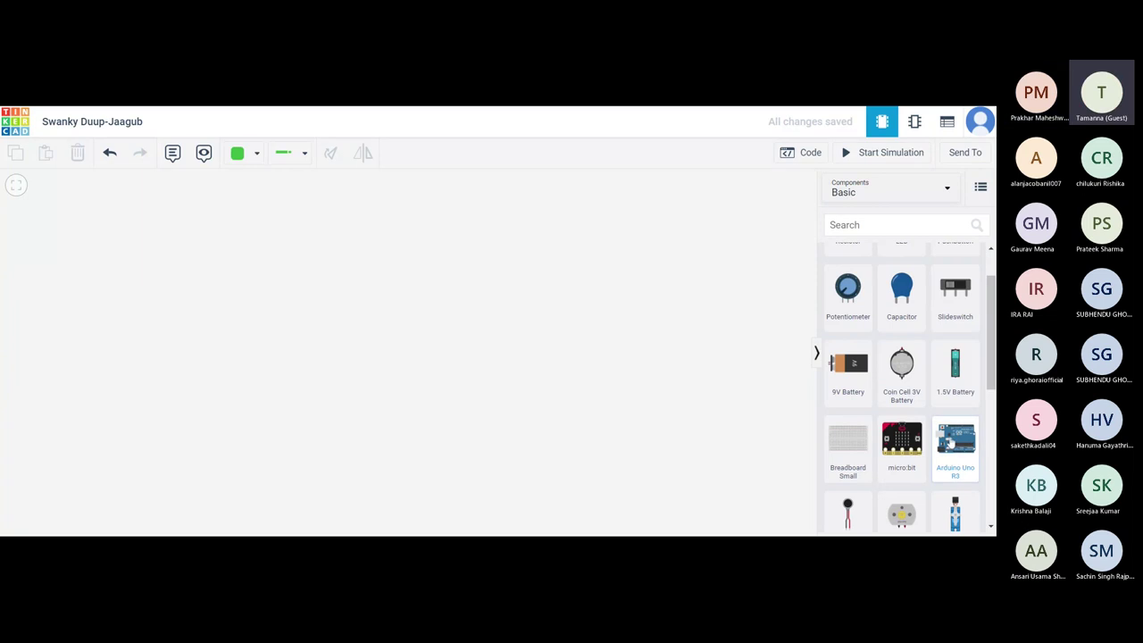
{"action": "left_click_drag", "start_coordinate": [952, 438], "coordinate": [438, 344]}
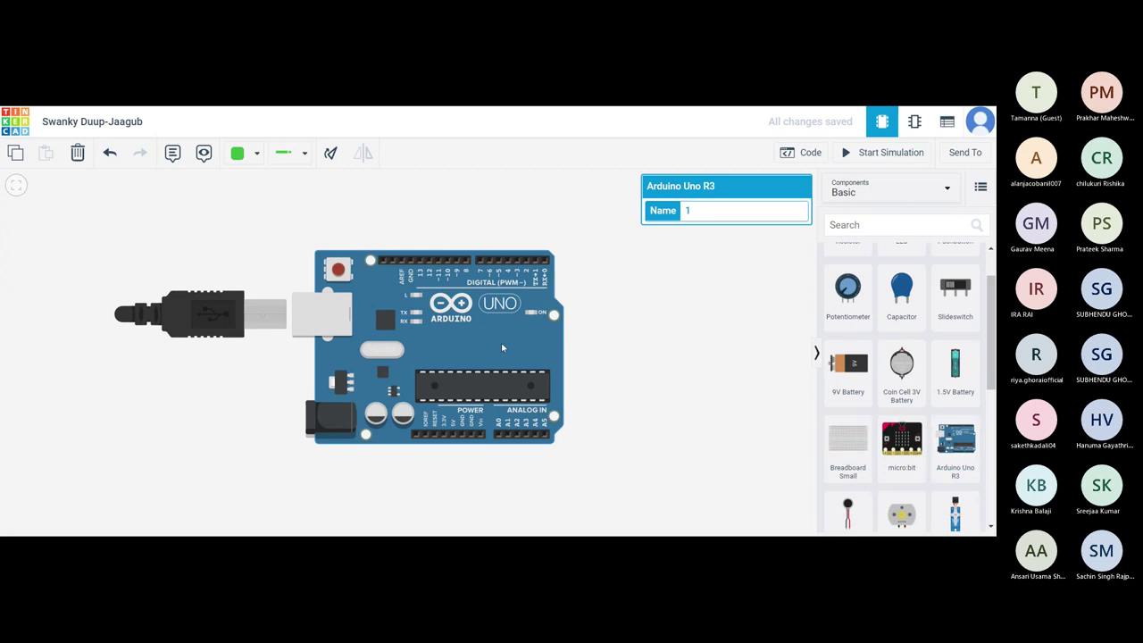
{"action": "scroll", "coordinate": [501, 346], "scroll_direction": "up", "scroll_amount": 5}
{"action": "scroll", "coordinate": [501, 346], "scroll_direction": "down", "scroll_amount": 10}
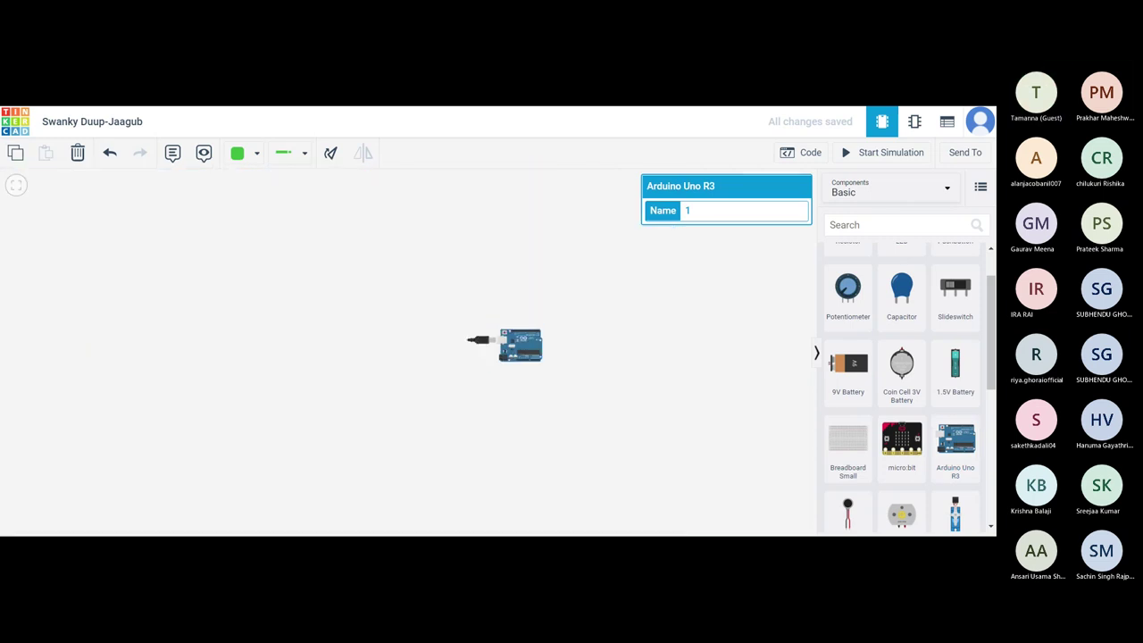
{"action": "scroll", "coordinate": [505, 346], "scroll_direction": "up", "scroll_amount": 5}
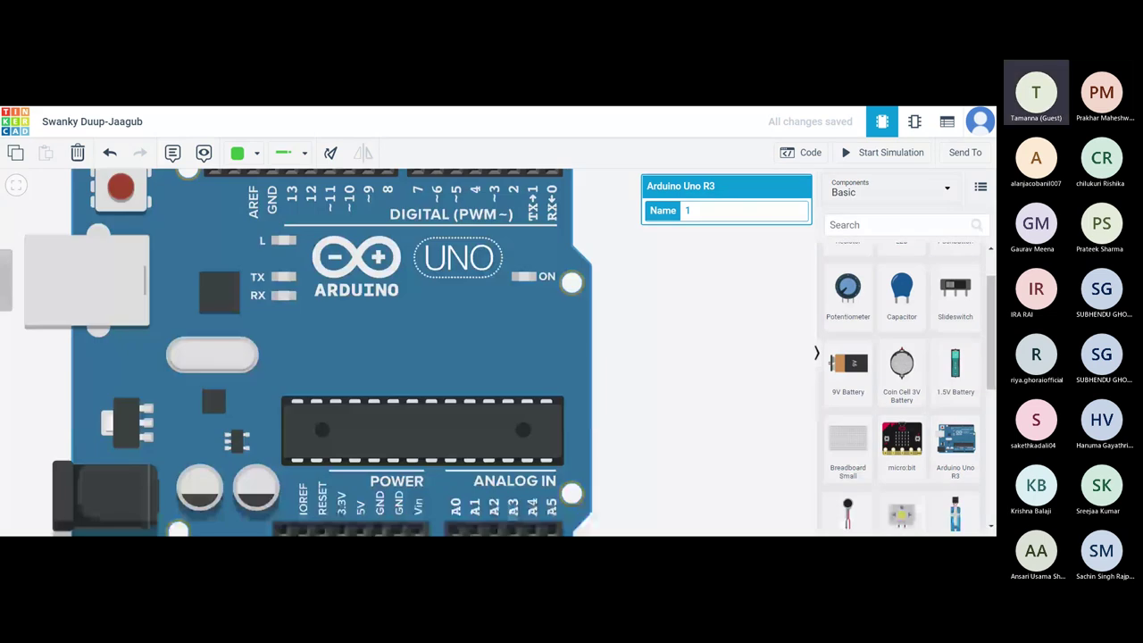
{"action": "scroll", "coordinate": [539, 339], "scroll_direction": "down", "scroll_amount": 5}
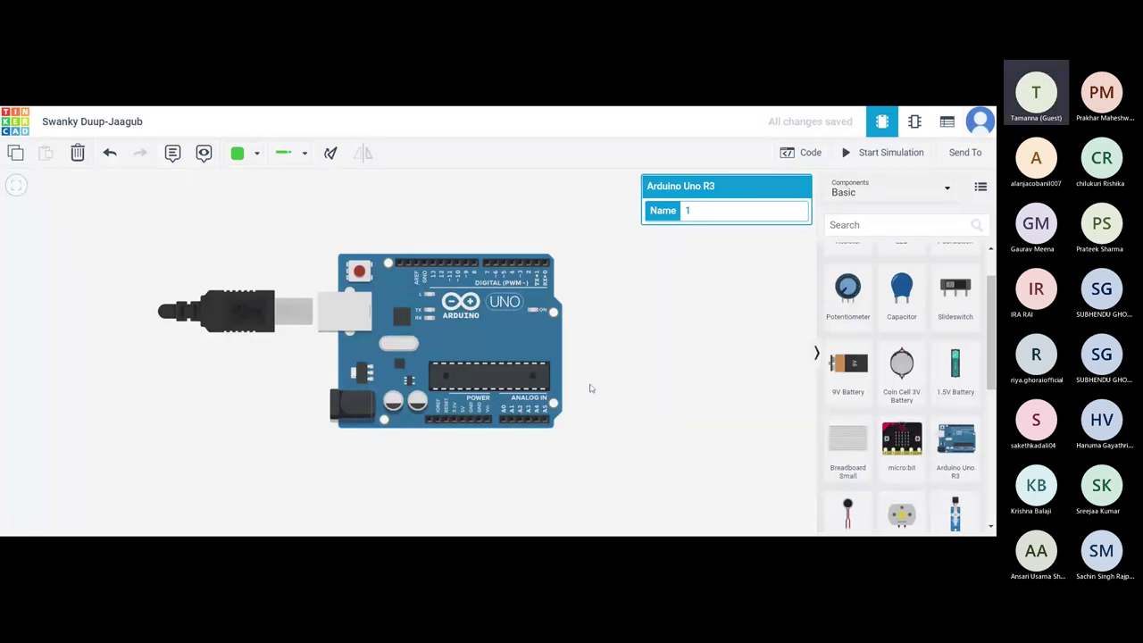
Add a red LED above the Arduino and wire its cathode to the GND pin beside pin 13.
{"action": "left_click_drag", "start_coordinate": [991, 344], "coordinate": [991, 317]}
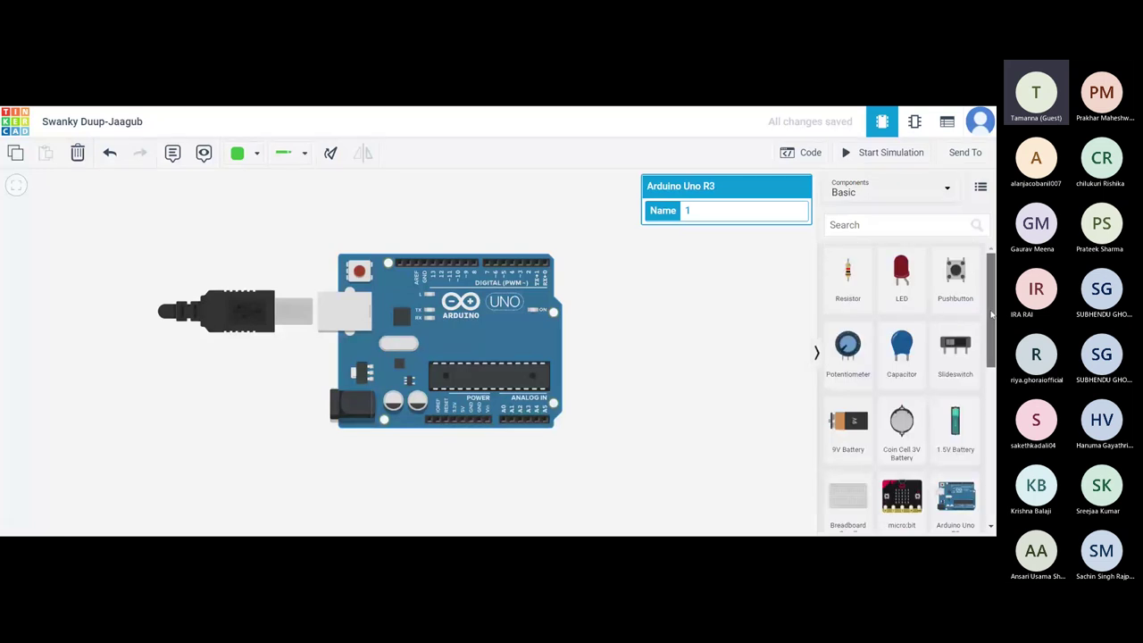
{"action": "left_click_drag", "start_coordinate": [901, 273], "coordinate": [428, 219]}
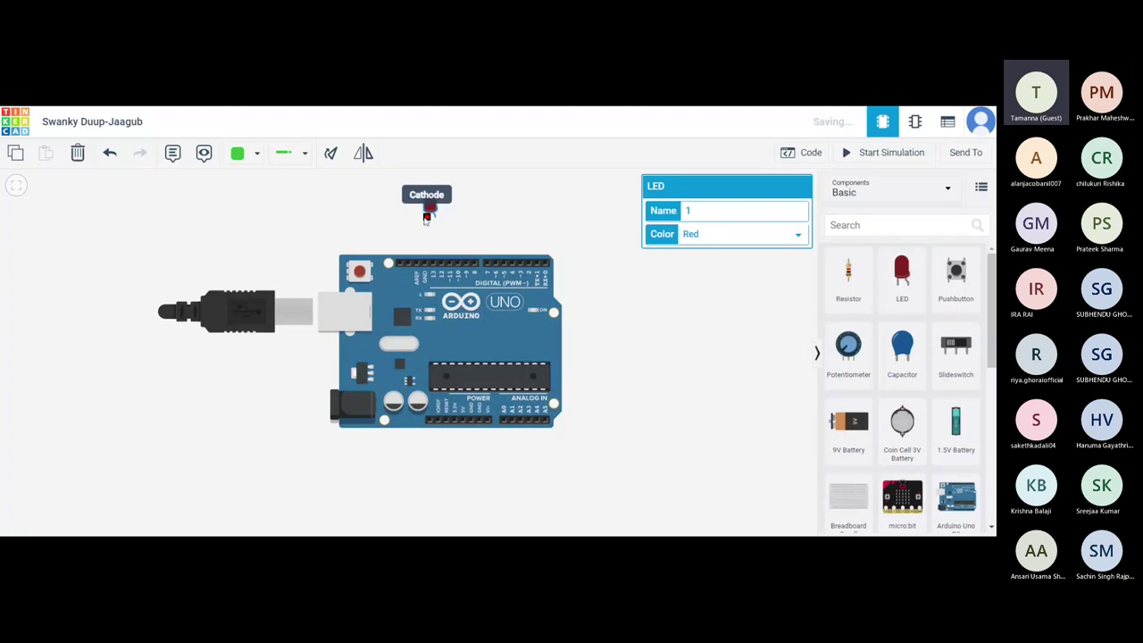
{"action": "left_click", "coordinate": [426, 217]}
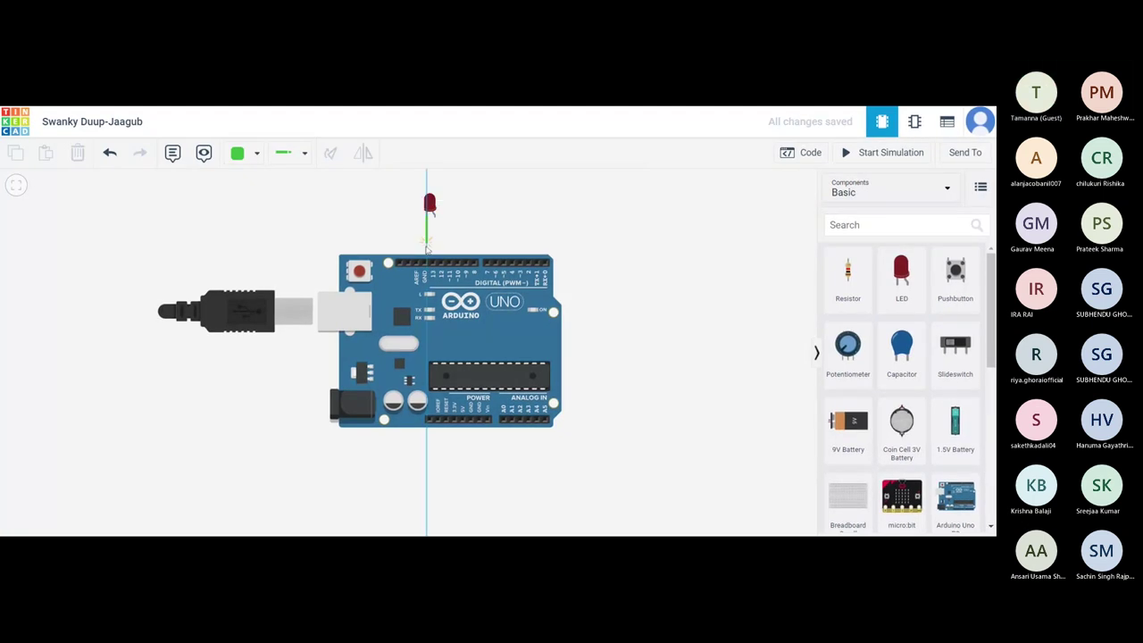
{"action": "left_click", "coordinate": [425, 268]}
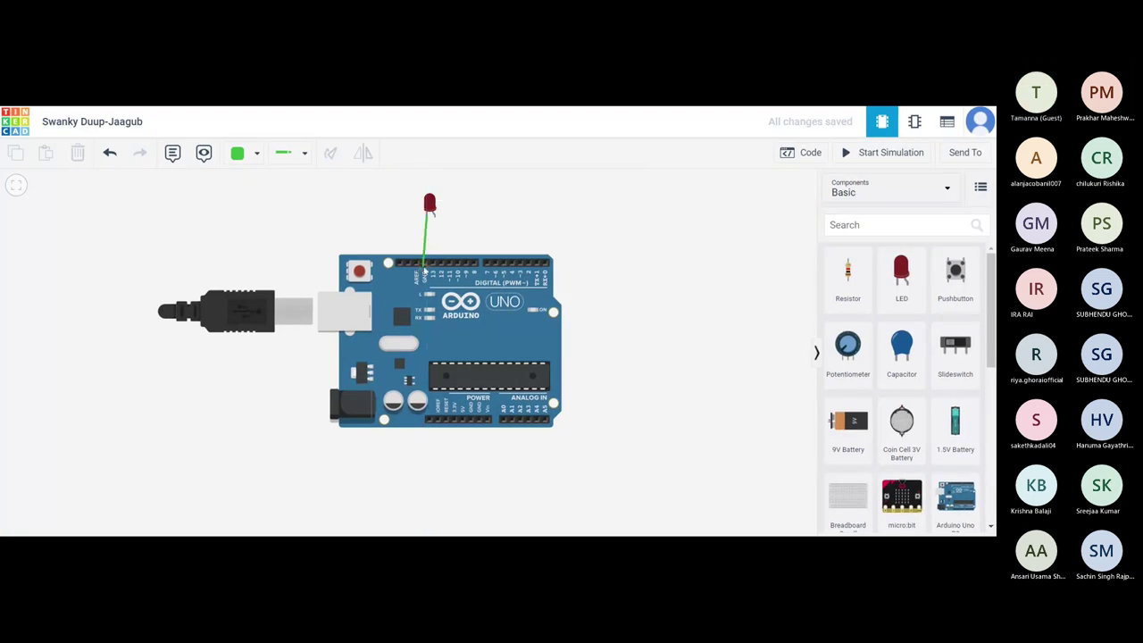
{"action": "left_click", "coordinate": [426, 262]}
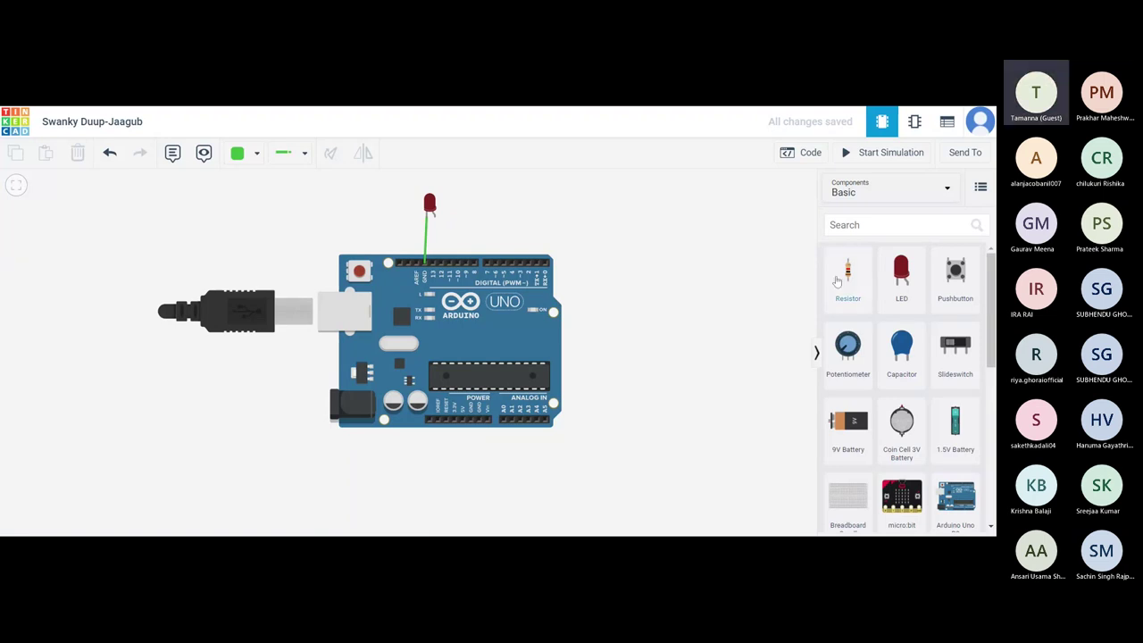
Add a resistor directly below the LED's anode and wire its Terminal 1 to Arduino pin D13.
{"action": "left_click_drag", "start_coordinate": [838, 281], "coordinate": [452, 233]}
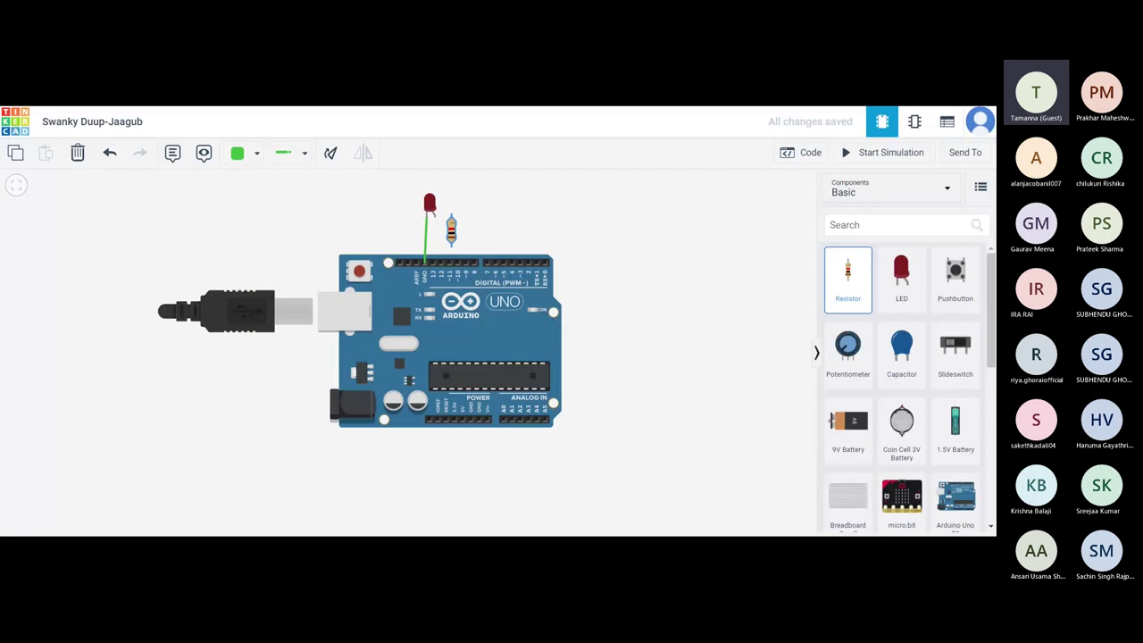
{"action": "left_click_drag", "start_coordinate": [451, 230], "coordinate": [435, 234]}
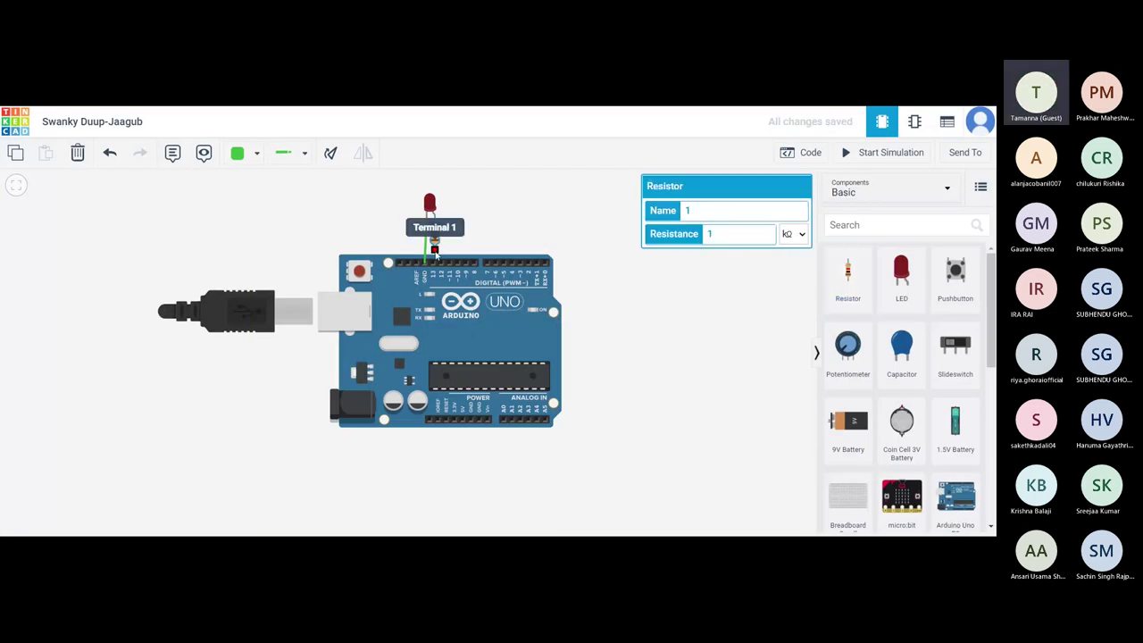
{"action": "left_click", "coordinate": [435, 251]}
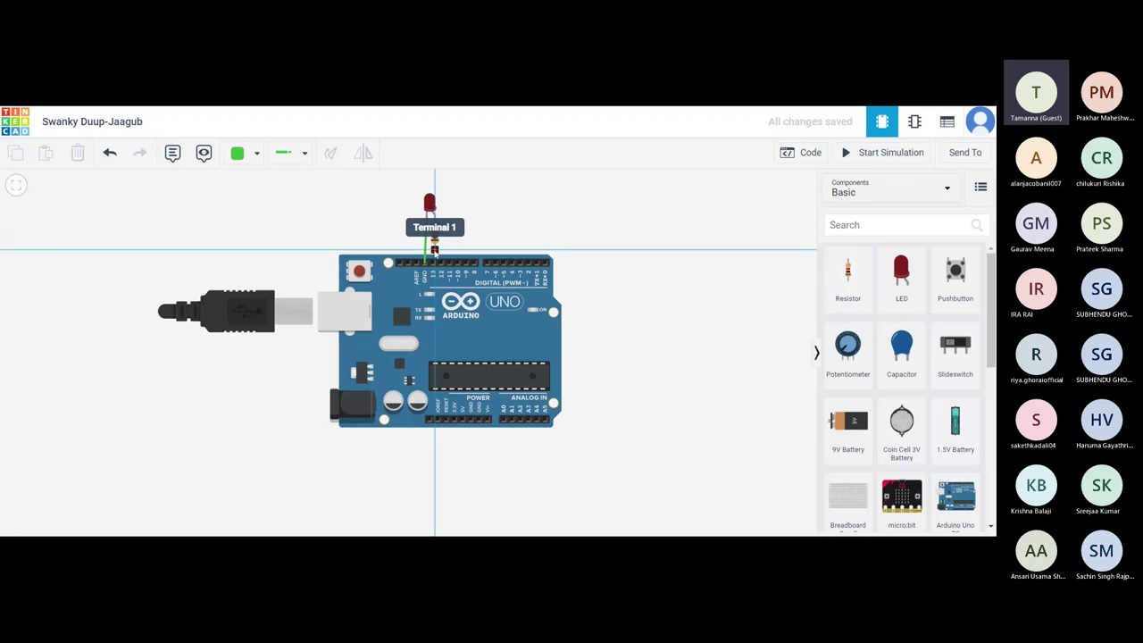
{"action": "left_click", "coordinate": [432, 260]}
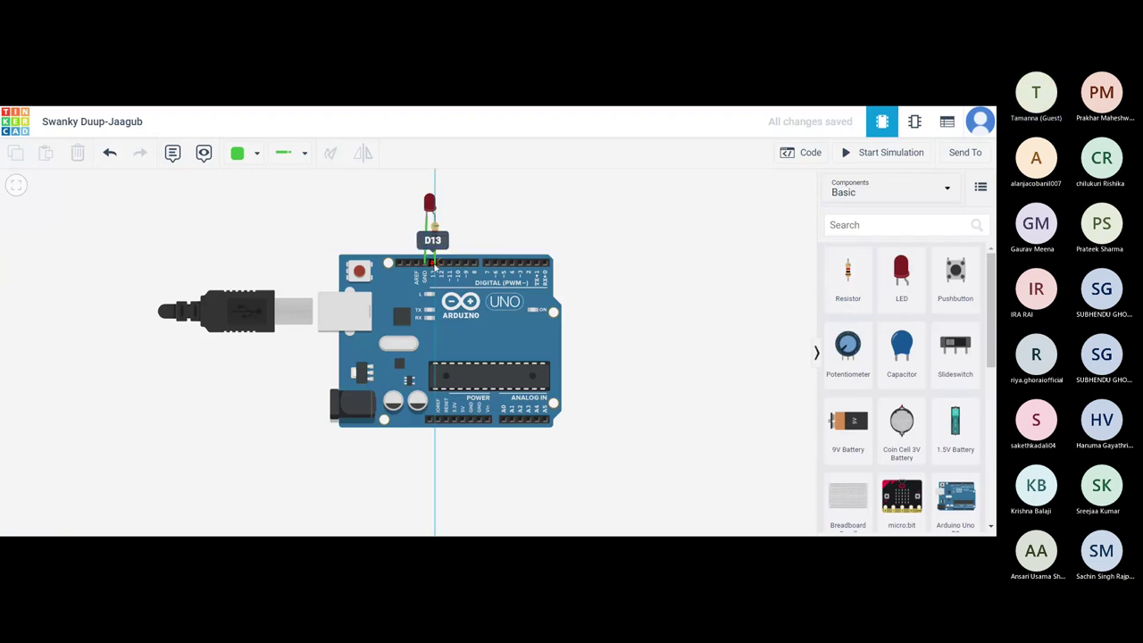
{"action": "left_click", "coordinate": [432, 262]}
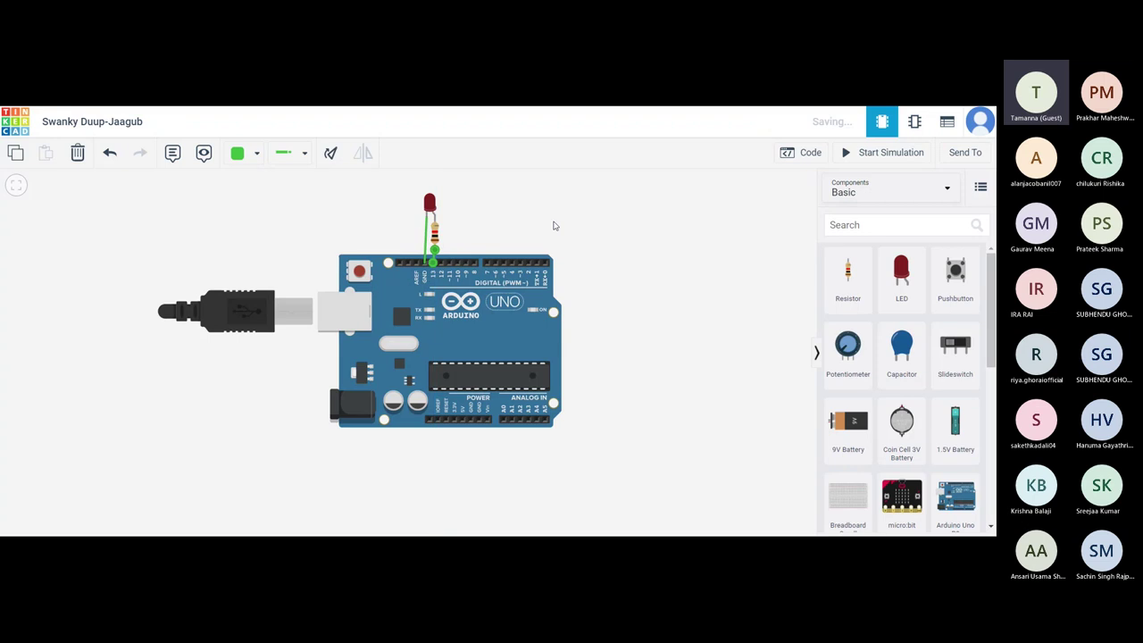
{"action": "left_click", "coordinate": [553, 226]}
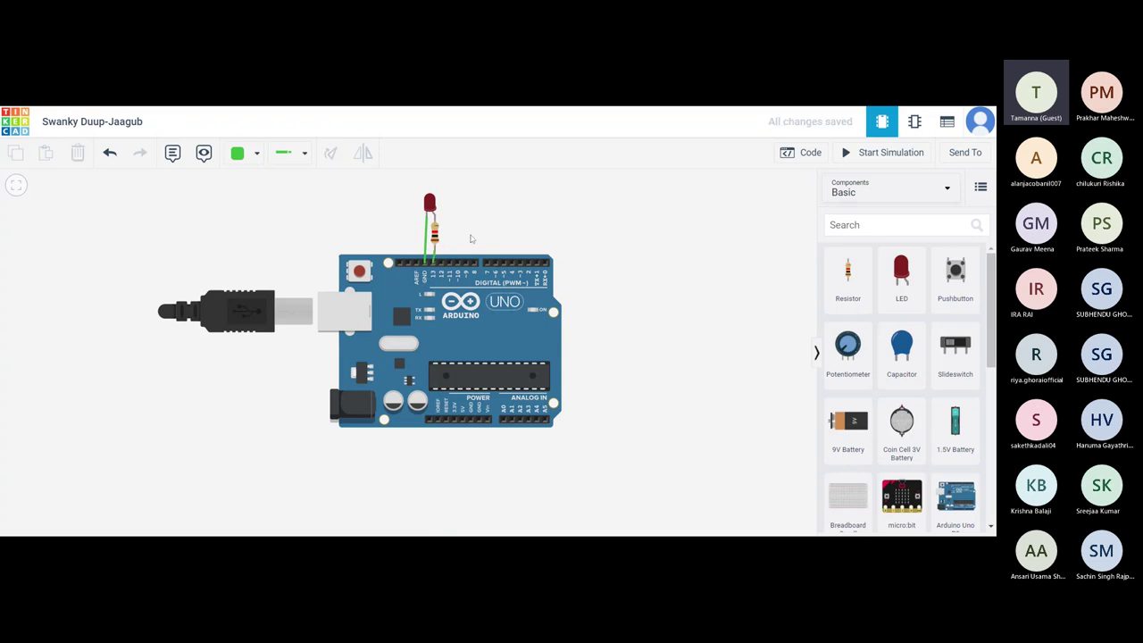
{"action": "left_click", "coordinate": [429, 204]}
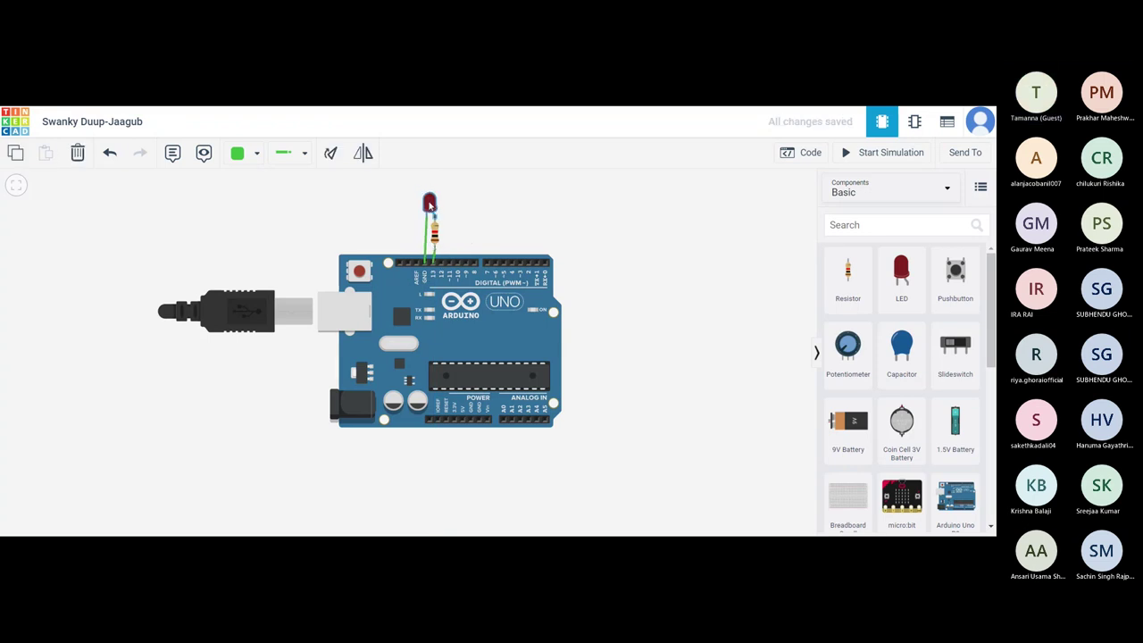
{"action": "left_click", "coordinate": [509, 224]}
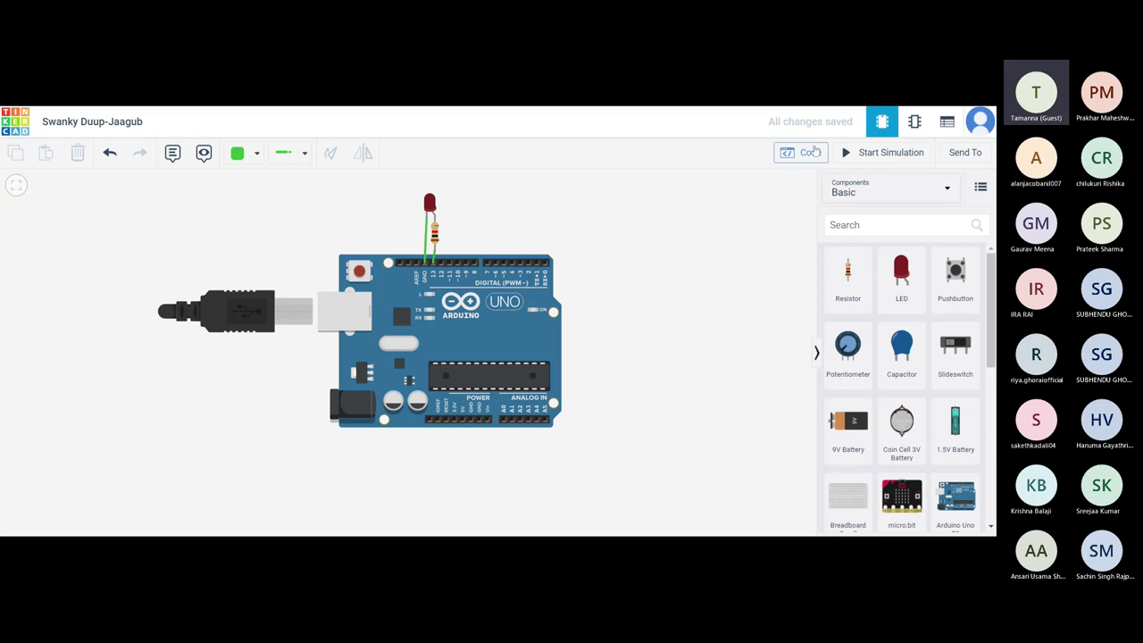
Open the Arduino's code editor and set its edit mode to Blocks + Text.
{"action": "left_click", "coordinate": [810, 154]}
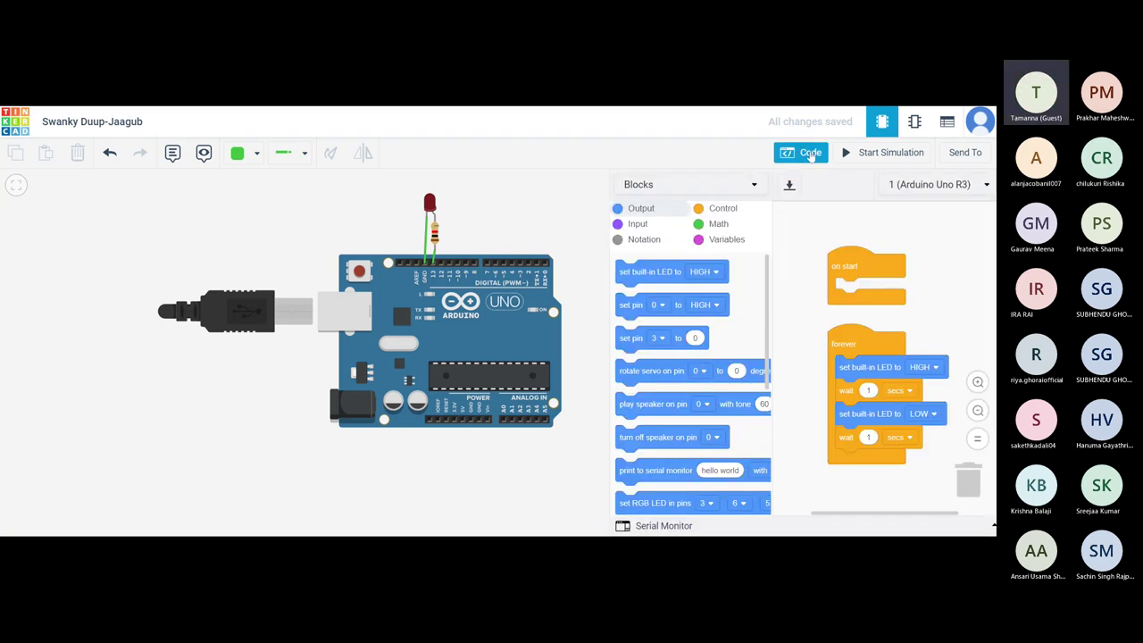
{"action": "left_click", "coordinate": [684, 184]}
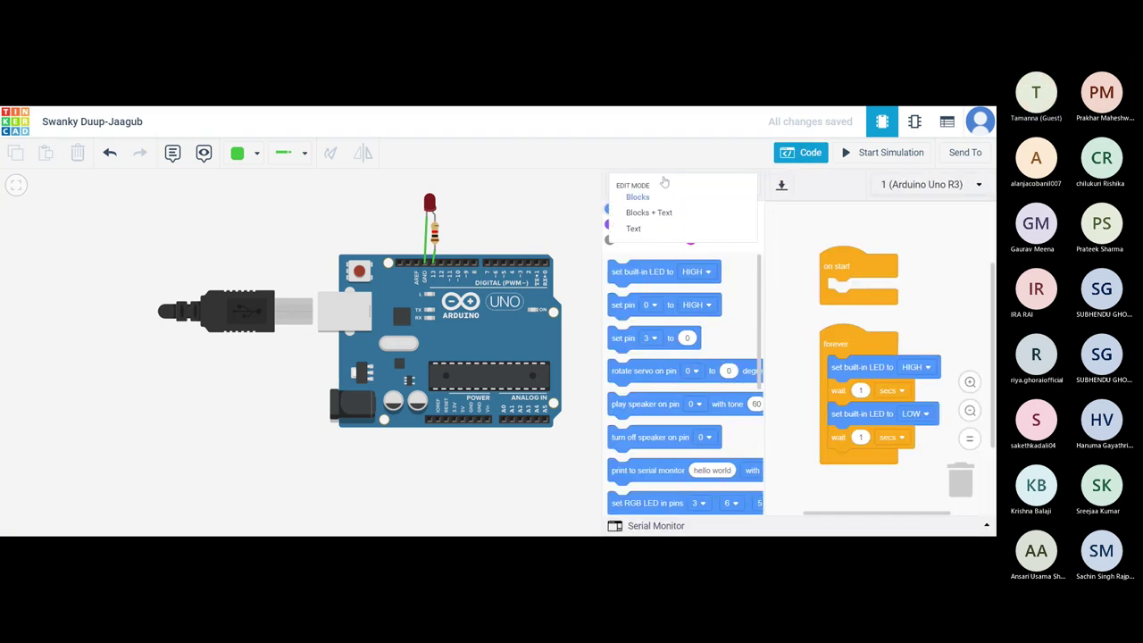
{"action": "left_click", "coordinate": [659, 214]}
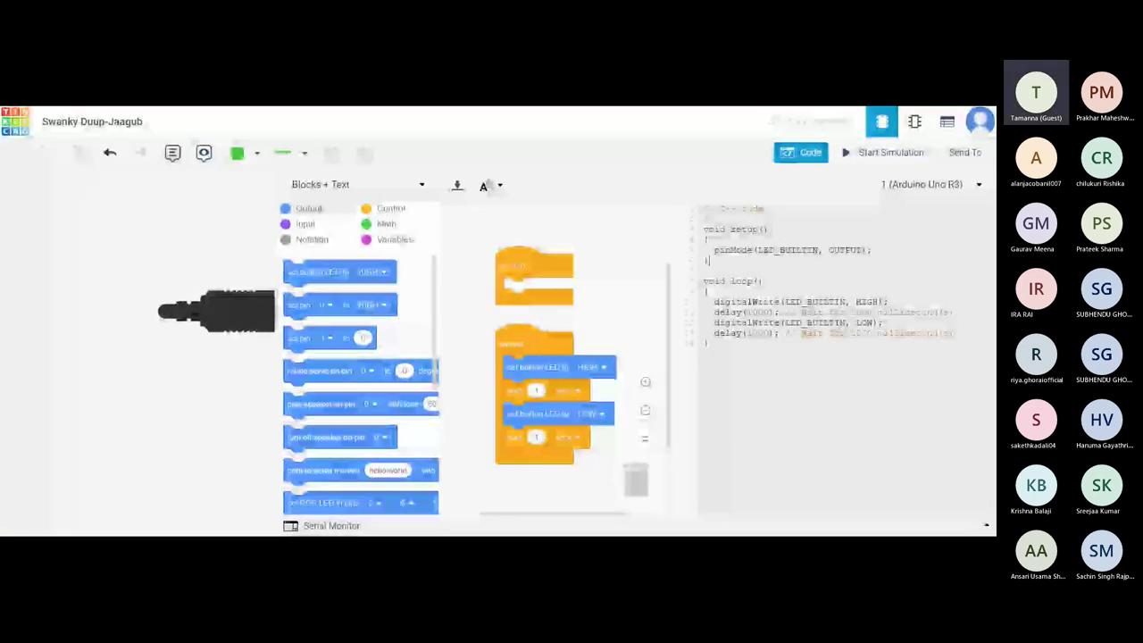
Hide the code editor, run the simulation to check the LED circuit, and stop it.
{"action": "left_click", "coordinate": [800, 152]}
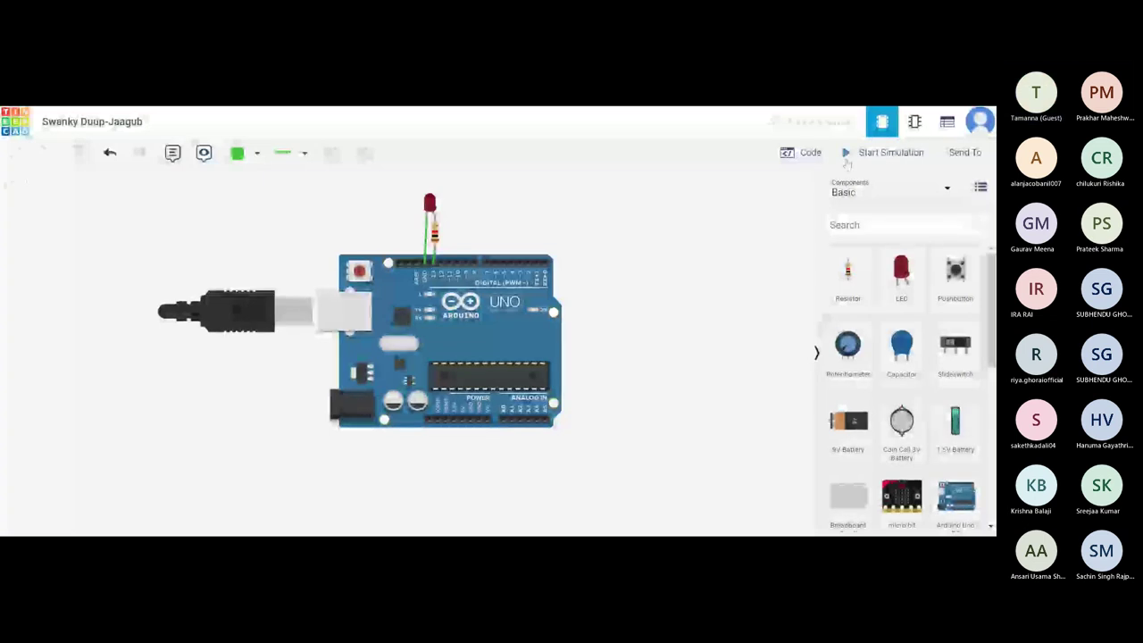
{"action": "left_click", "coordinate": [808, 152]}
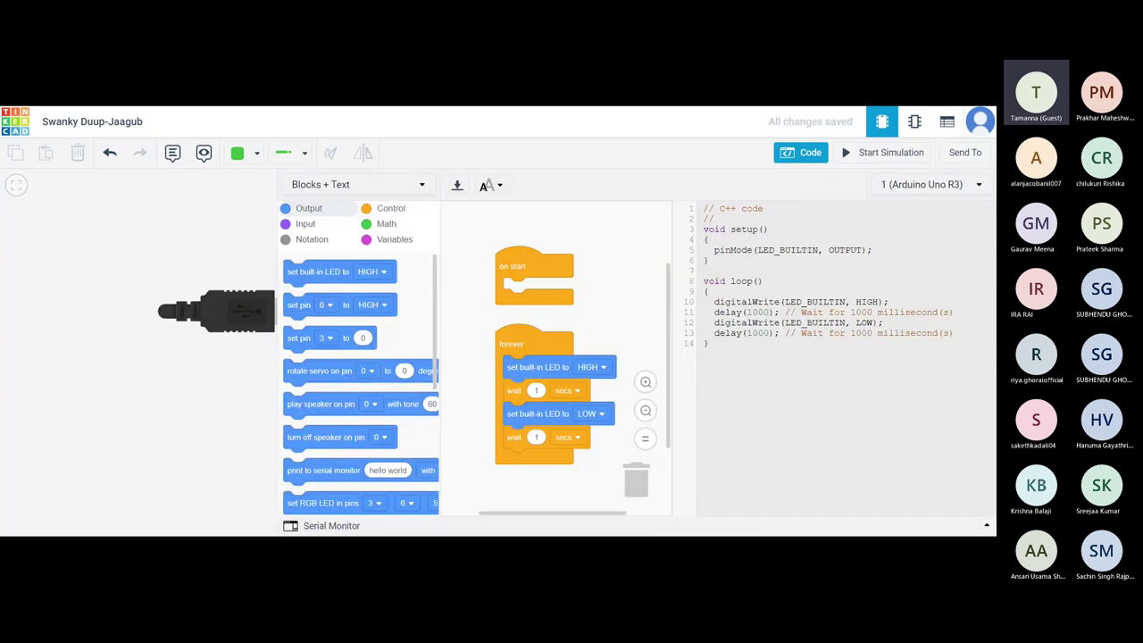
{"action": "left_click", "coordinate": [814, 152]}
{"action": "left_click", "coordinate": [855, 152]}
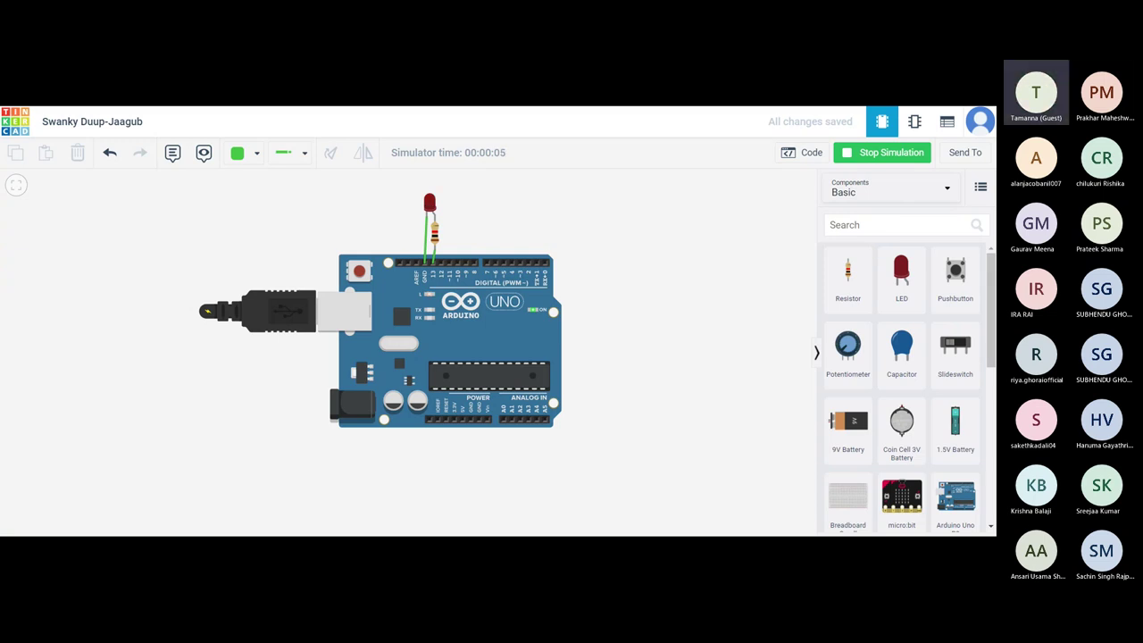
{"action": "left_click", "coordinate": [875, 156]}
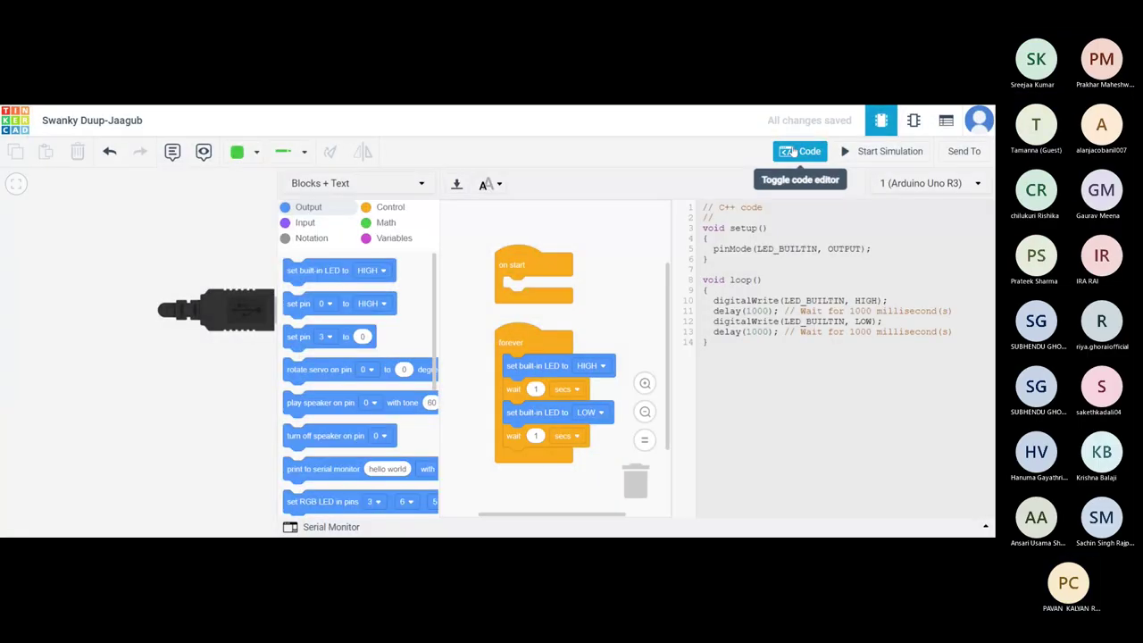
{"action": "left_click", "coordinate": [402, 191]}
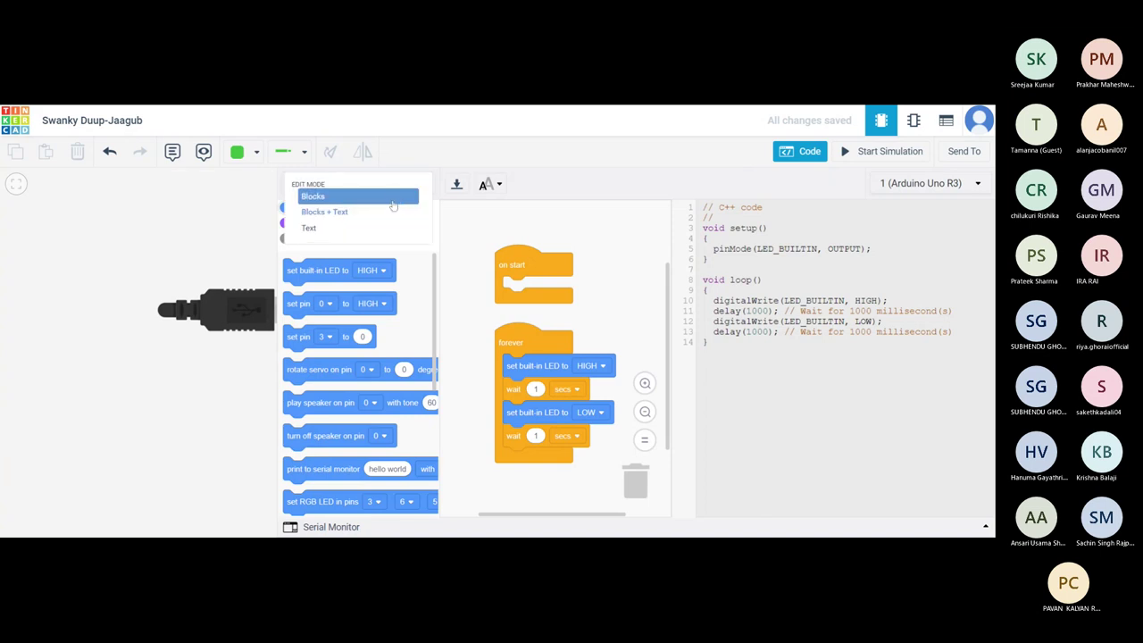
{"action": "left_click", "coordinate": [453, 252]}
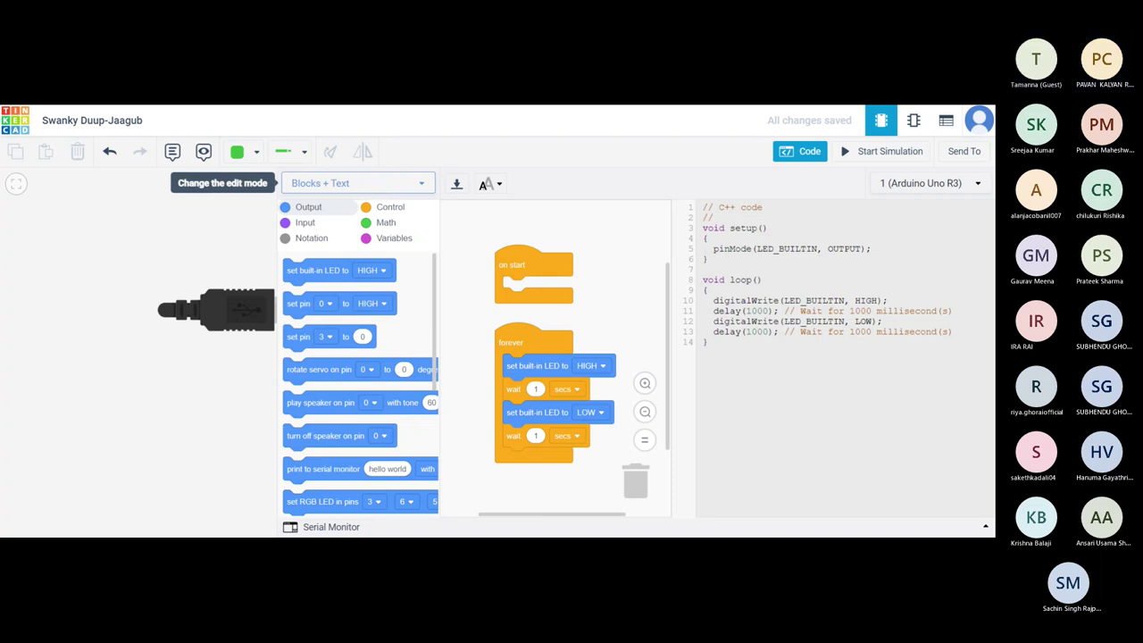
{"action": "left_click", "coordinate": [370, 186]}
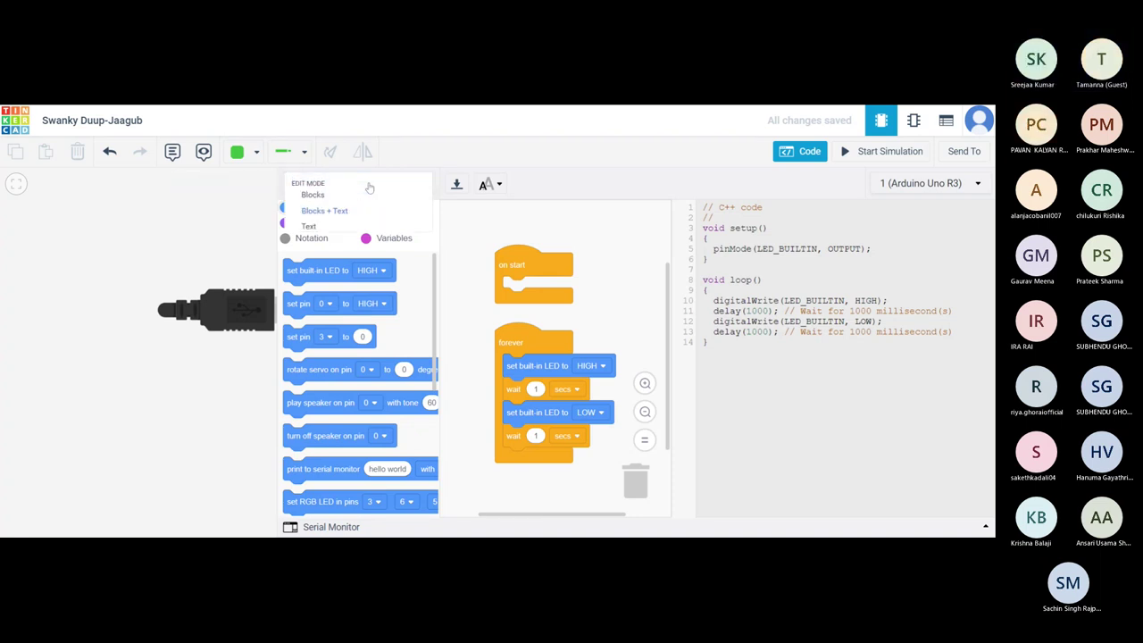
{"action": "left_click", "coordinate": [346, 214]}
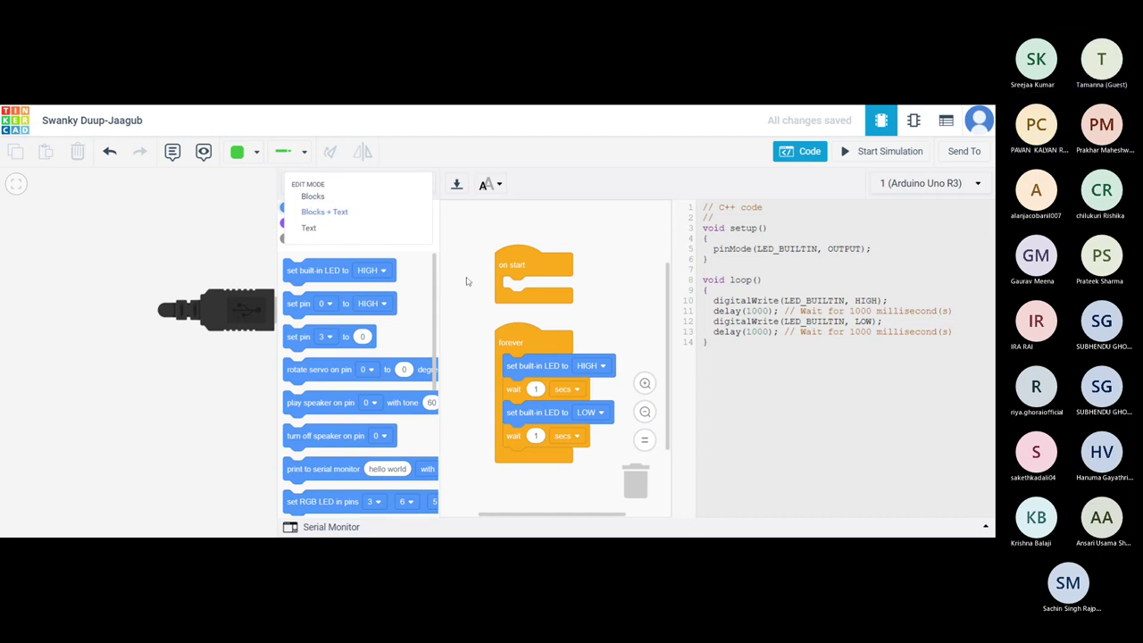